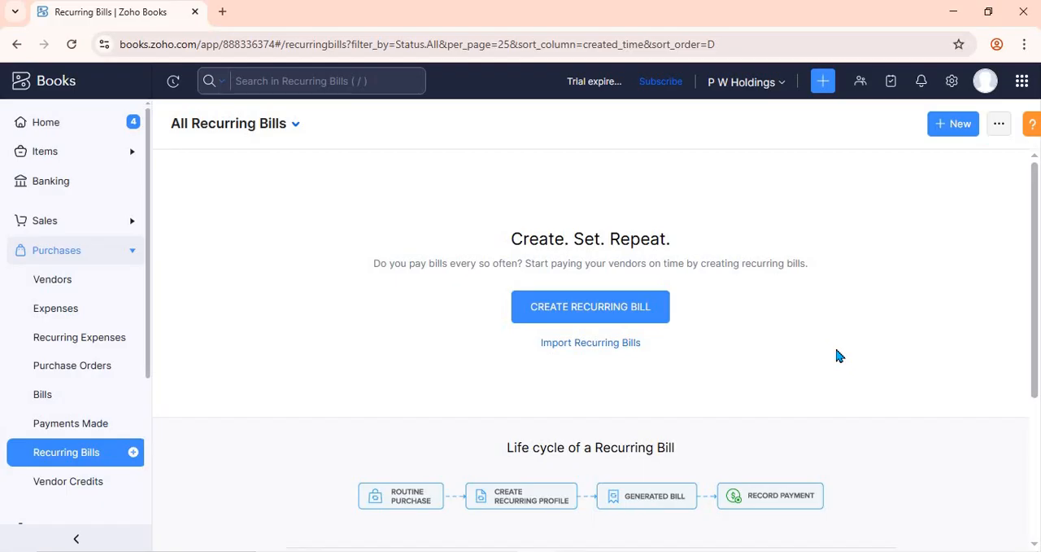
Step: Start a new recurring bill and select ABC (Pvt) Ltd as its vendor
click(134, 452)
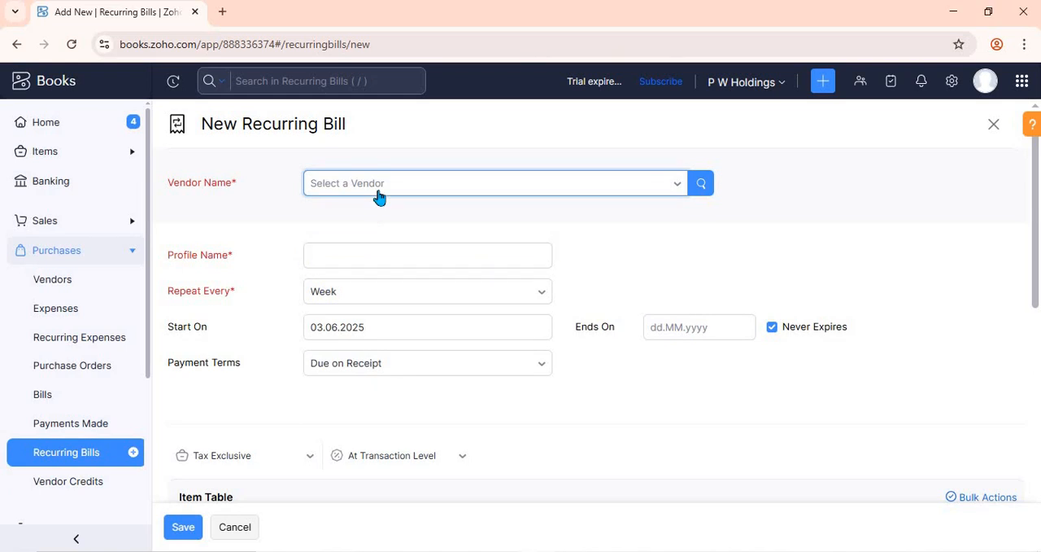
click(379, 197)
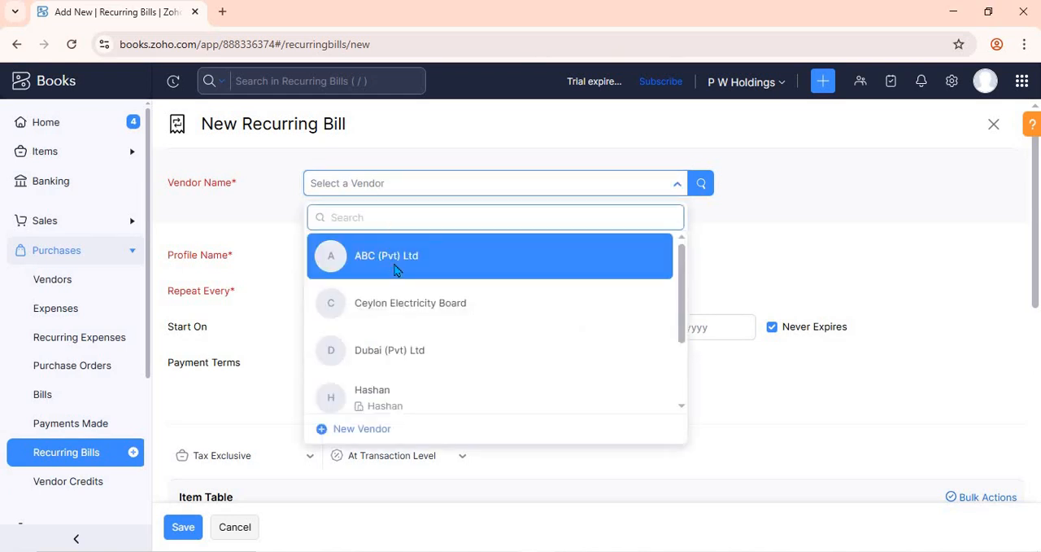
click(394, 260)
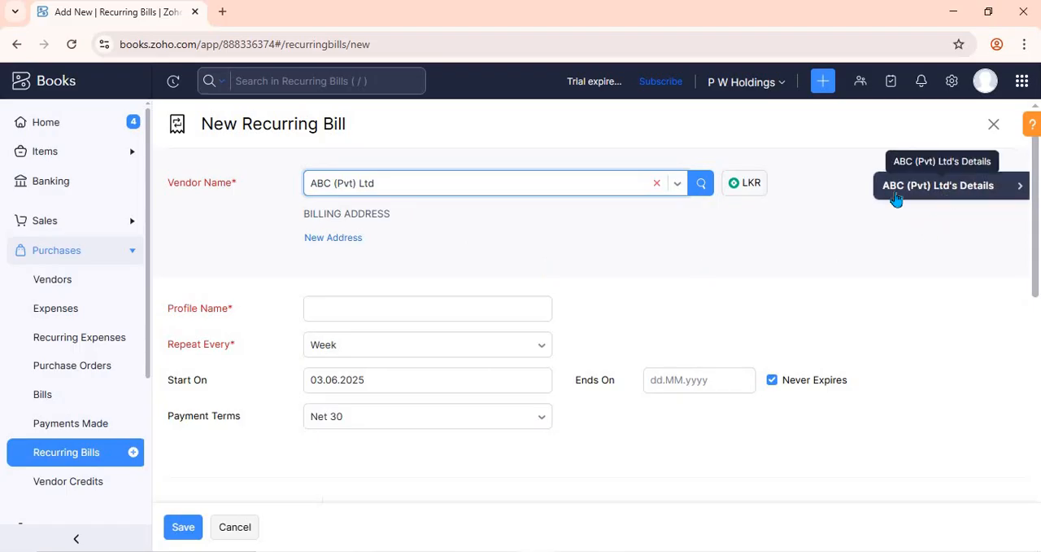
Step: Try Dubai (Pvt) Ltd as the bill's vendor and return the selection to ABC (Pvt) Ltd
click(676, 186)
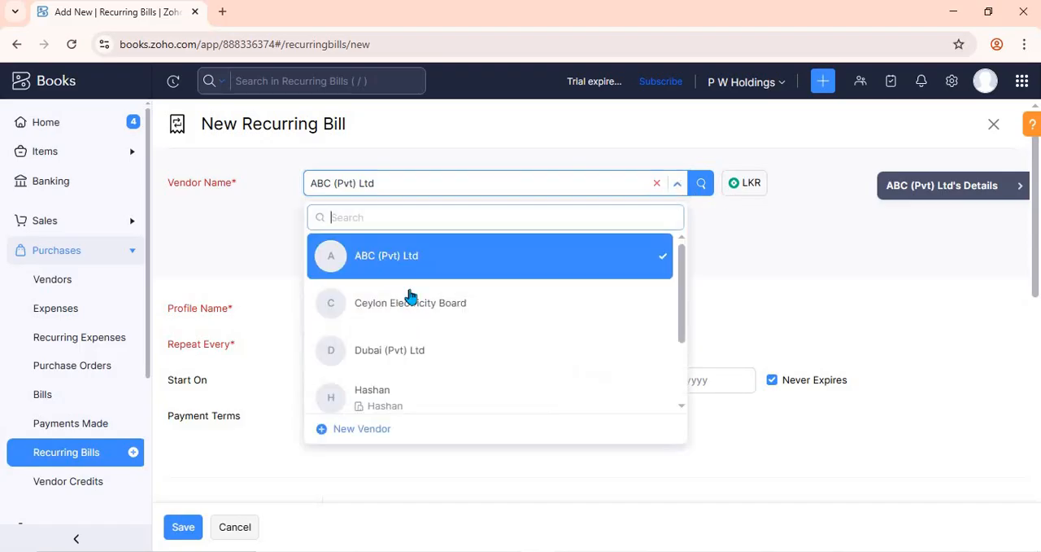
click(419, 353)
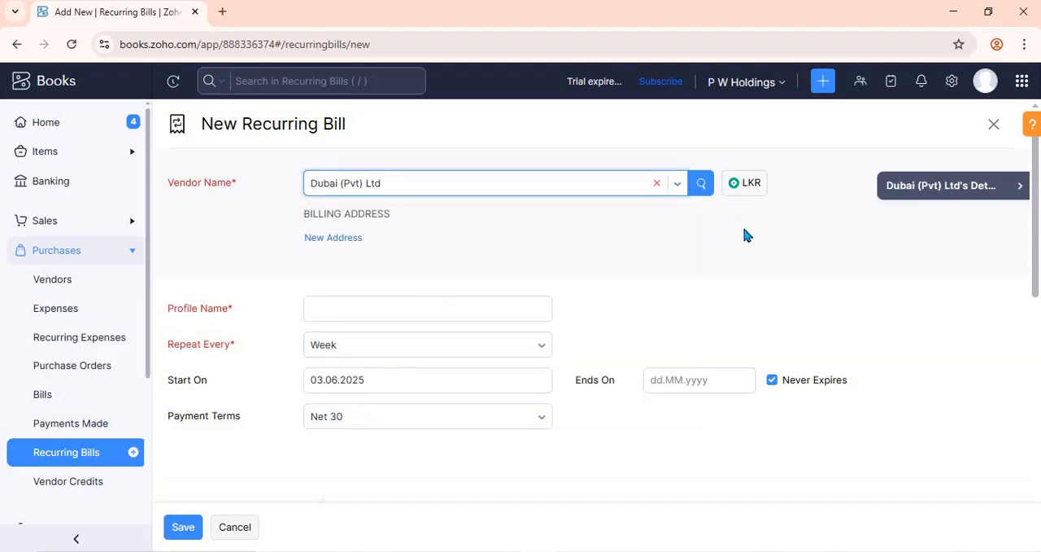
click(533, 195)
click(448, 260)
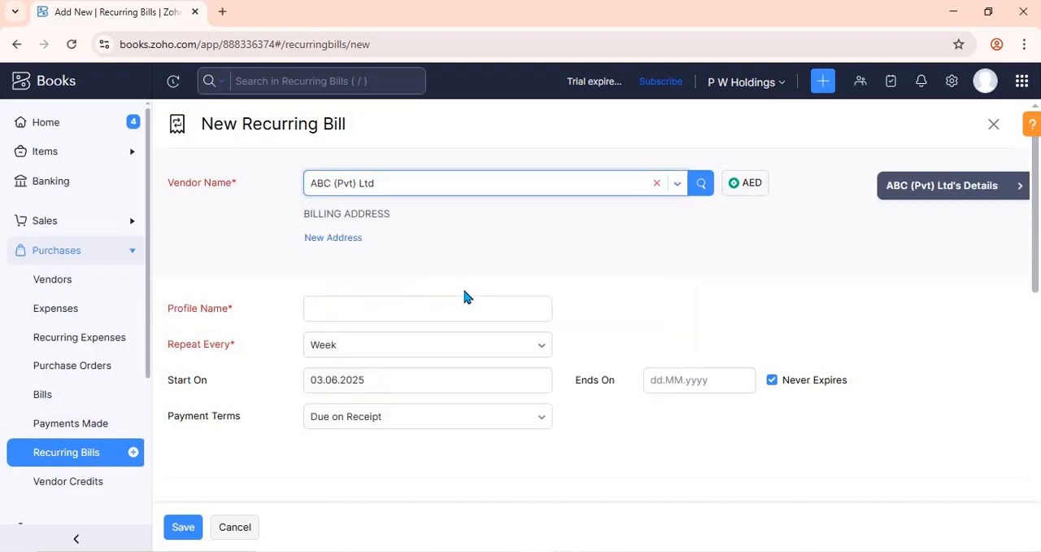
Step: Enter ABC as the profile name of the recurring bill
click(449, 301)
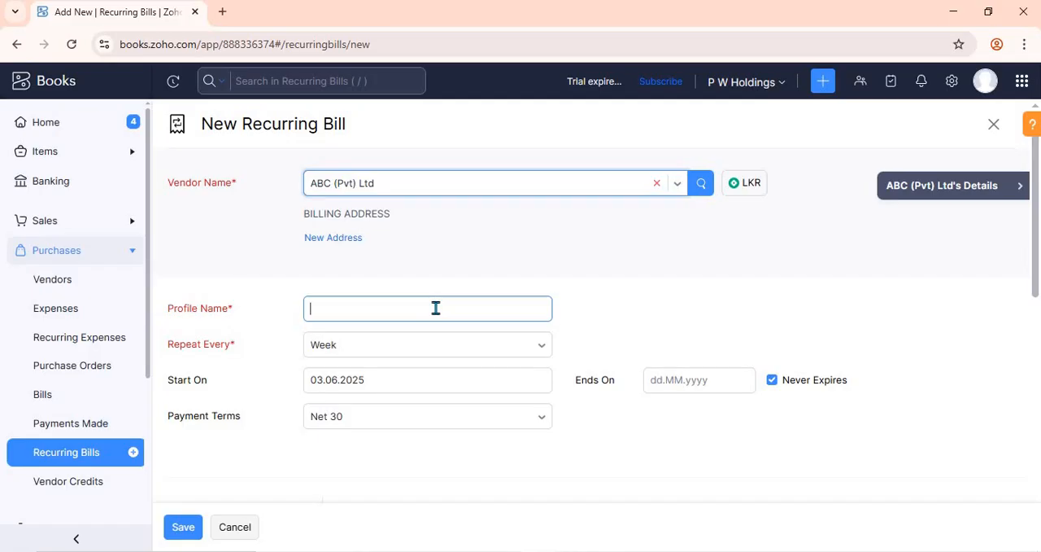
text(ABC)
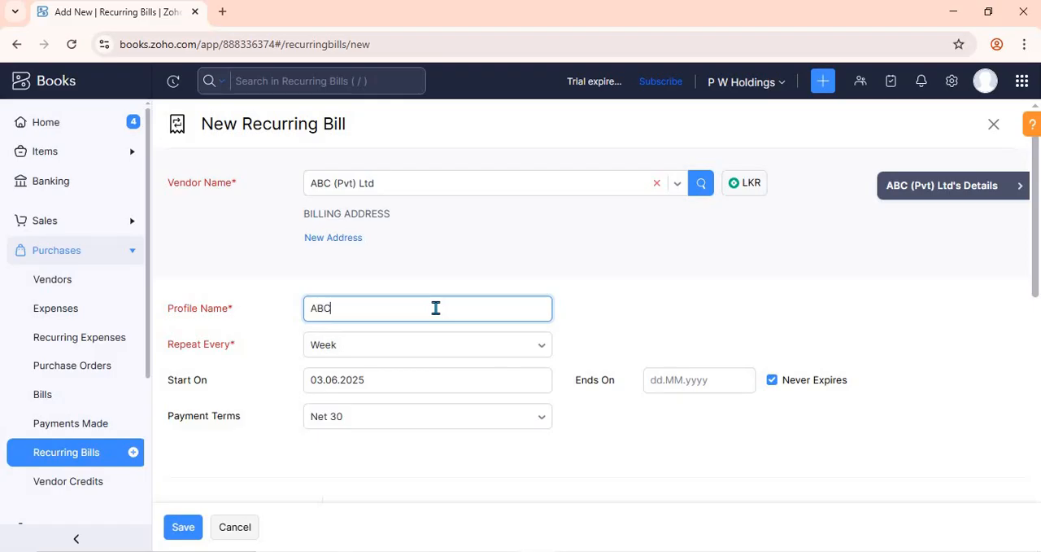
click(603, 305)
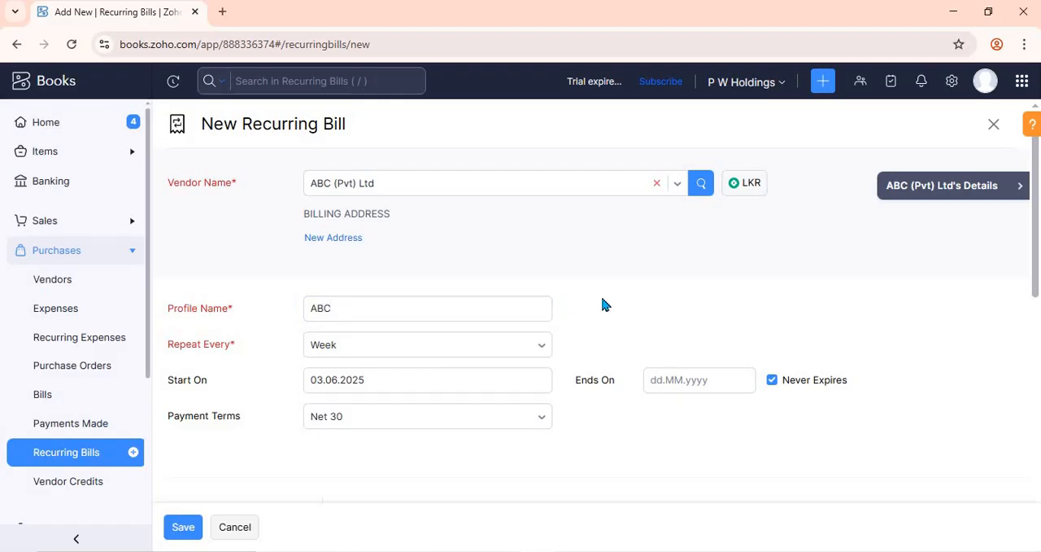
click(316, 310)
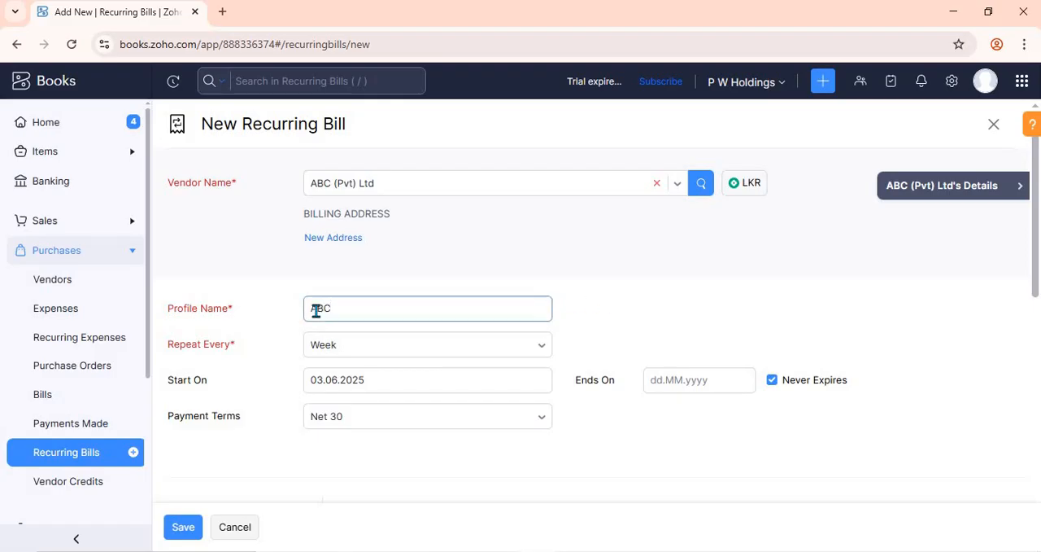
click(624, 314)
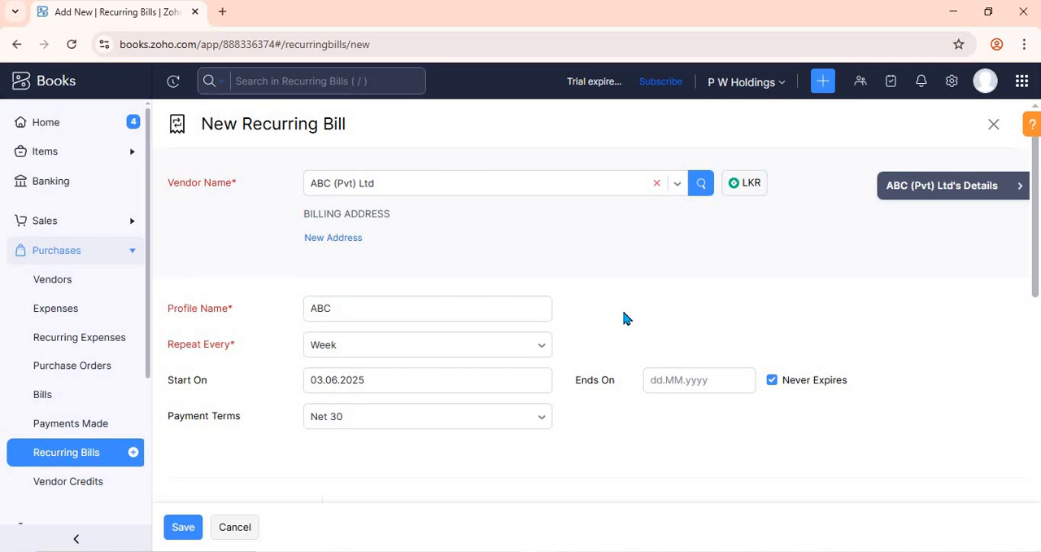
click(359, 309)
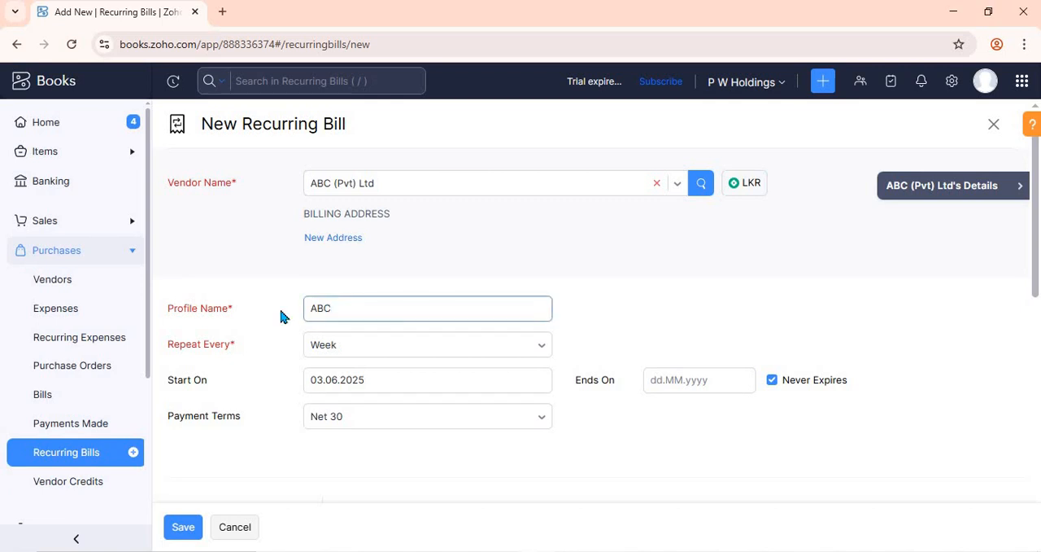
click(608, 312)
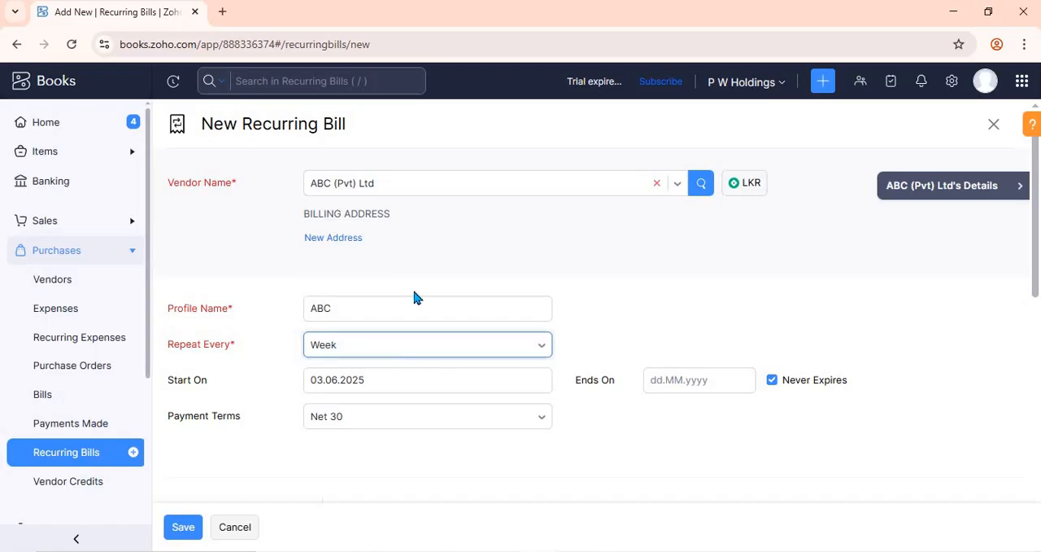
Step: Look through the available repeat frequencies and set the bill to repeat every Month
click(421, 344)
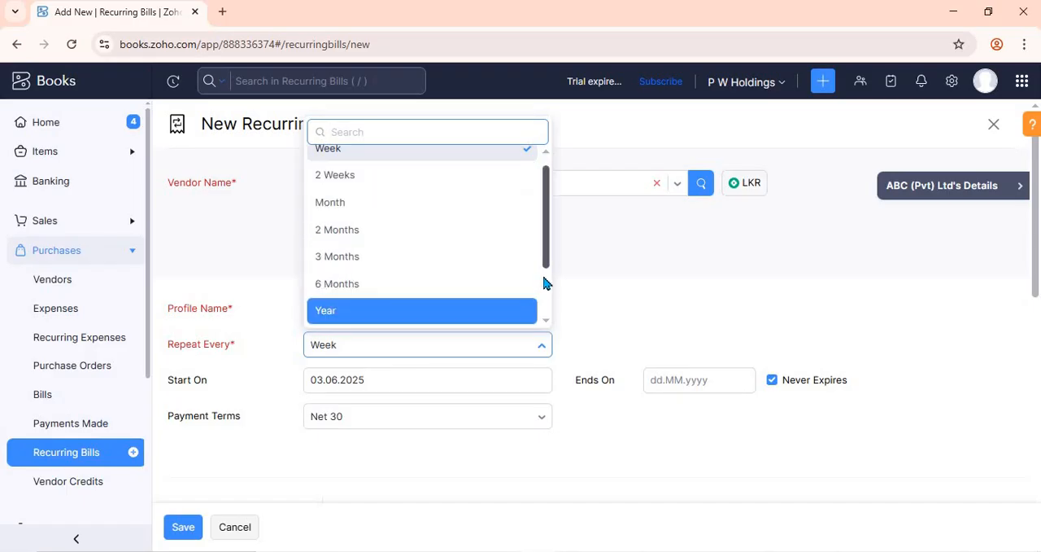
drag(544, 277, 543, 310)
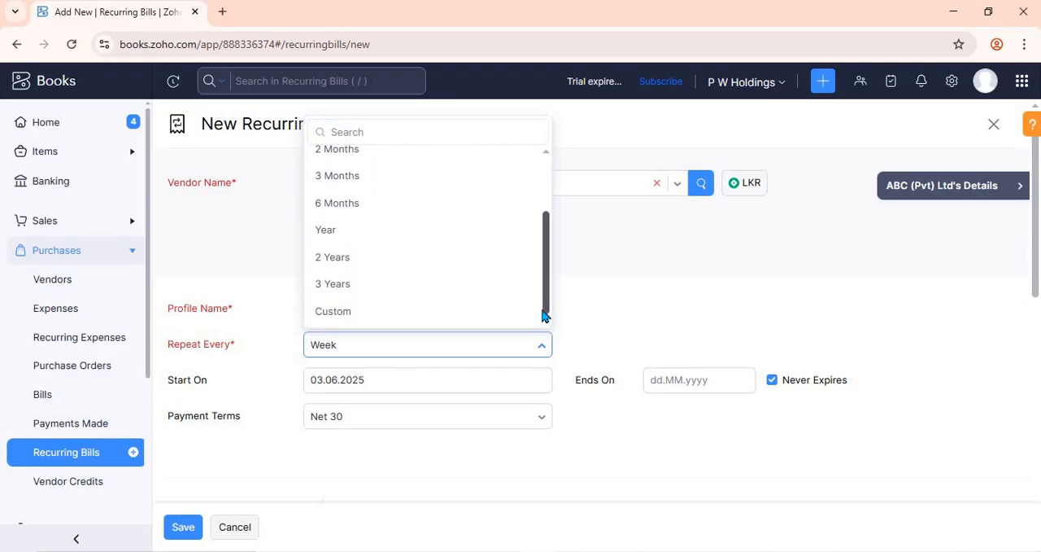
click(644, 303)
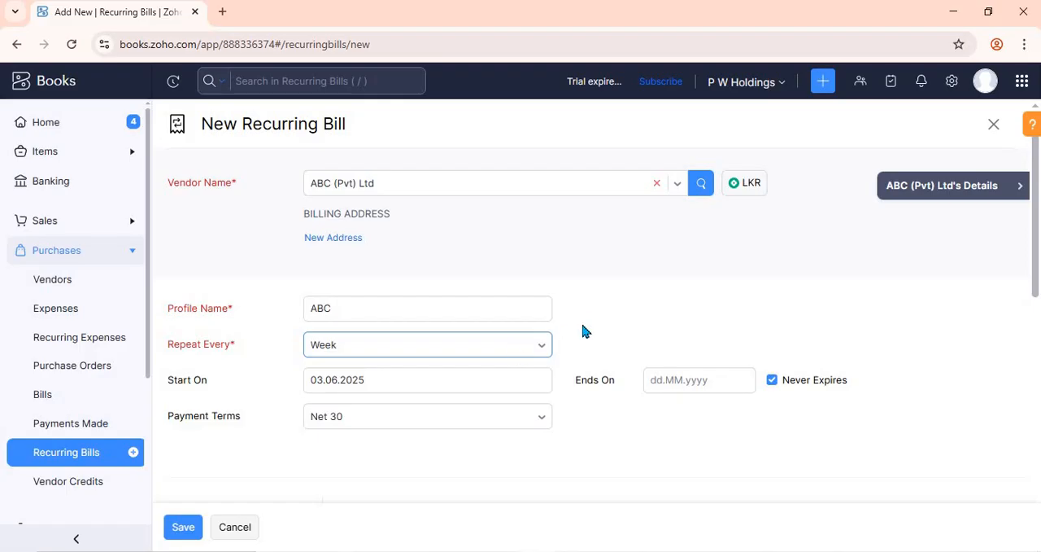
click(513, 354)
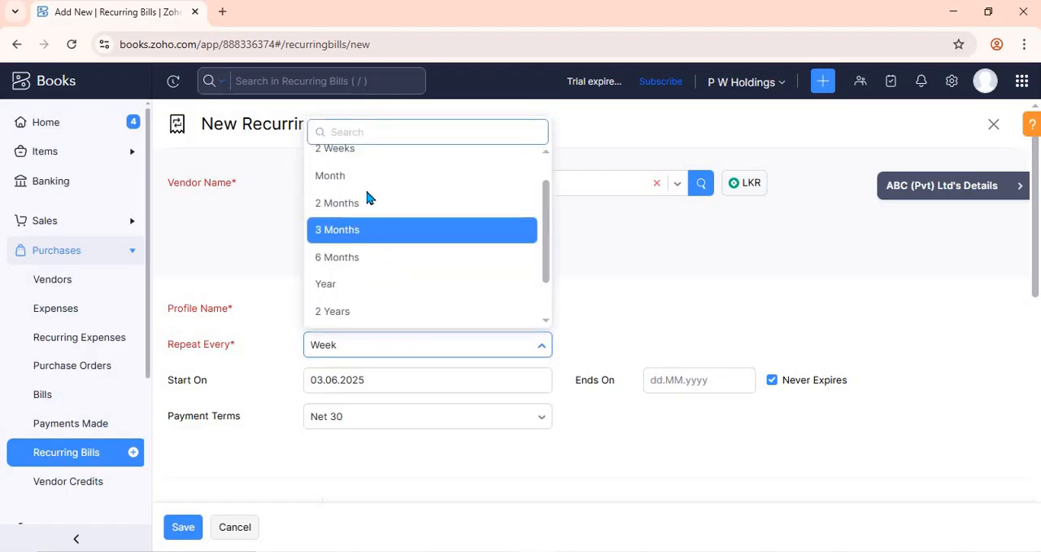
drag(367, 201, 368, 187)
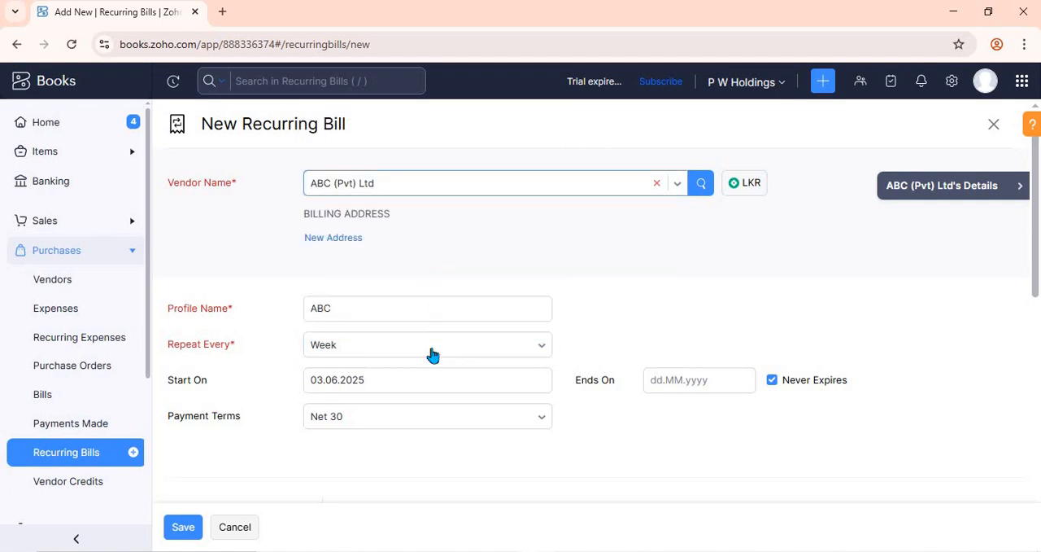
click(432, 353)
click(347, 205)
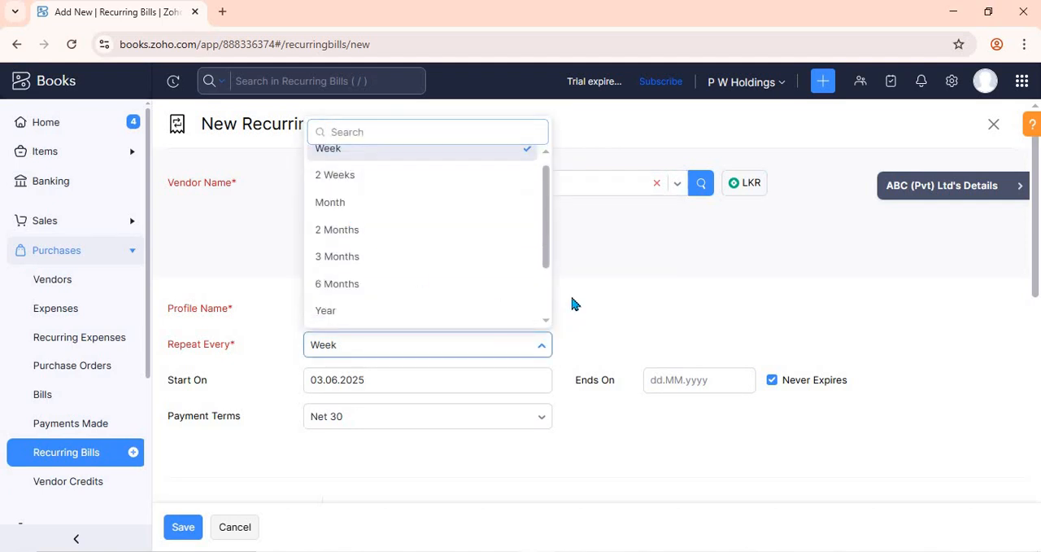
Step: Change the recurring bill's repeat frequency to Year
click(526, 342)
scroll(363, 298, down, 1)
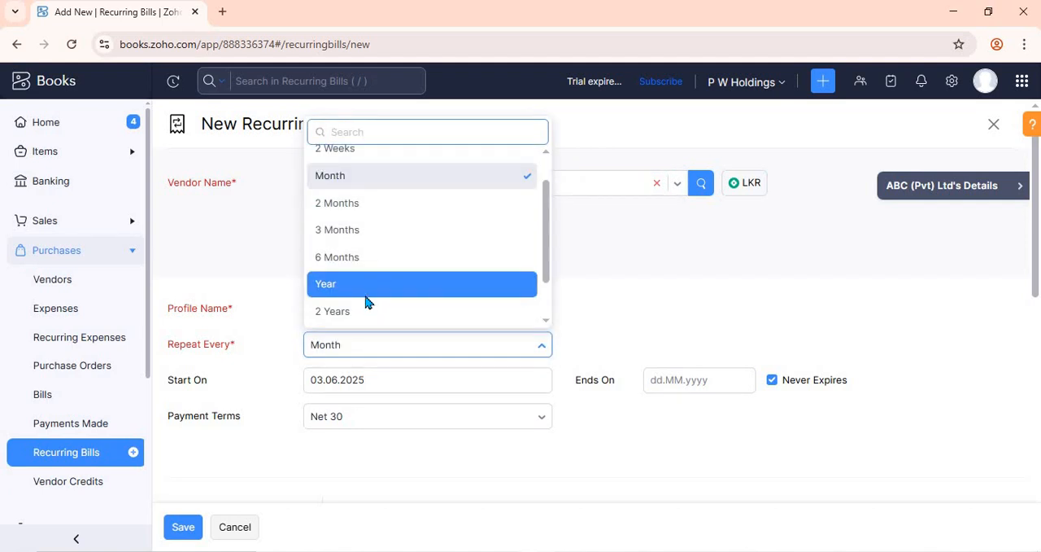
click(365, 289)
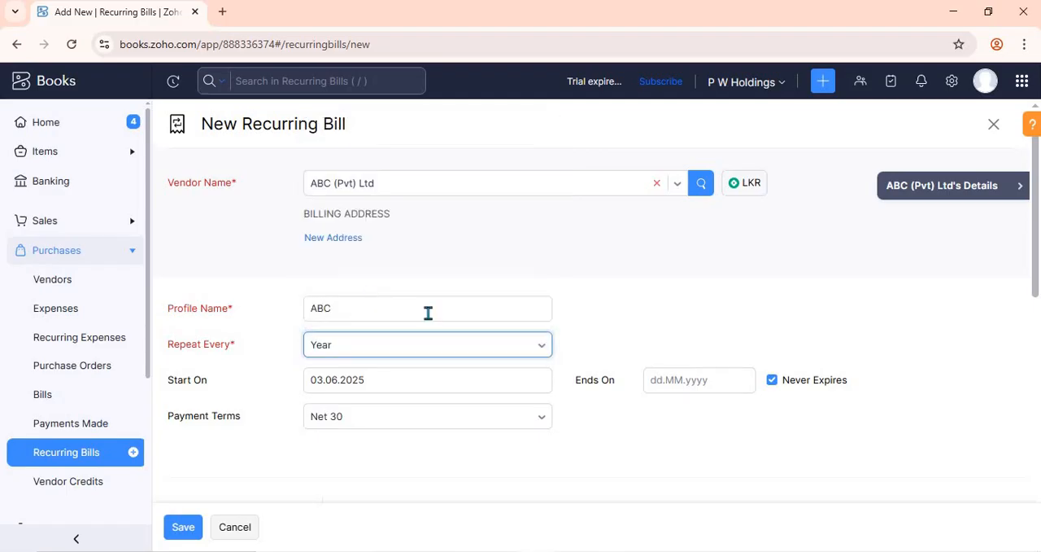
Step: Switch the repeat frequency to Custom and set the interval to 5 Day(s)
click(535, 351)
scroll(391, 290, down, 3)
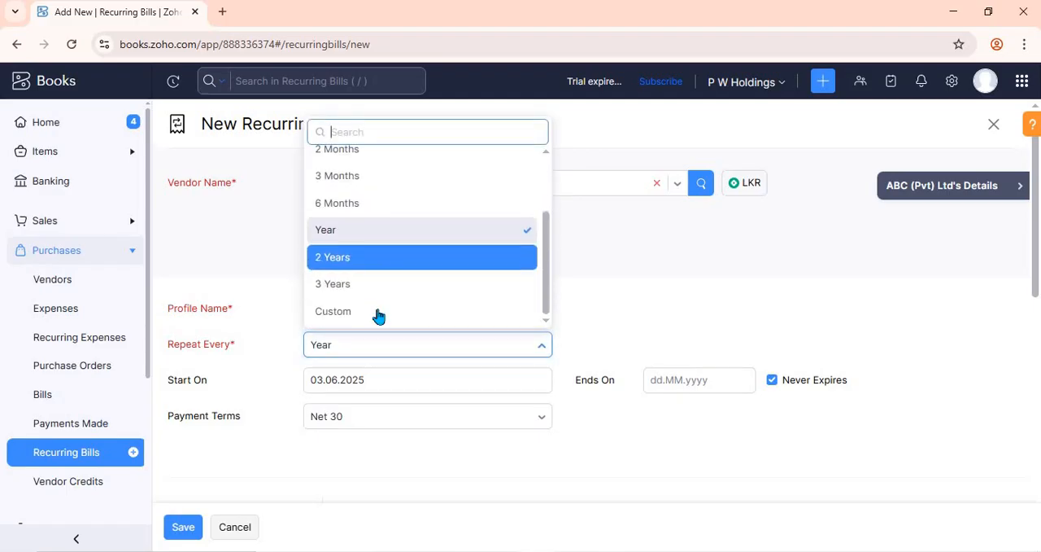
click(378, 309)
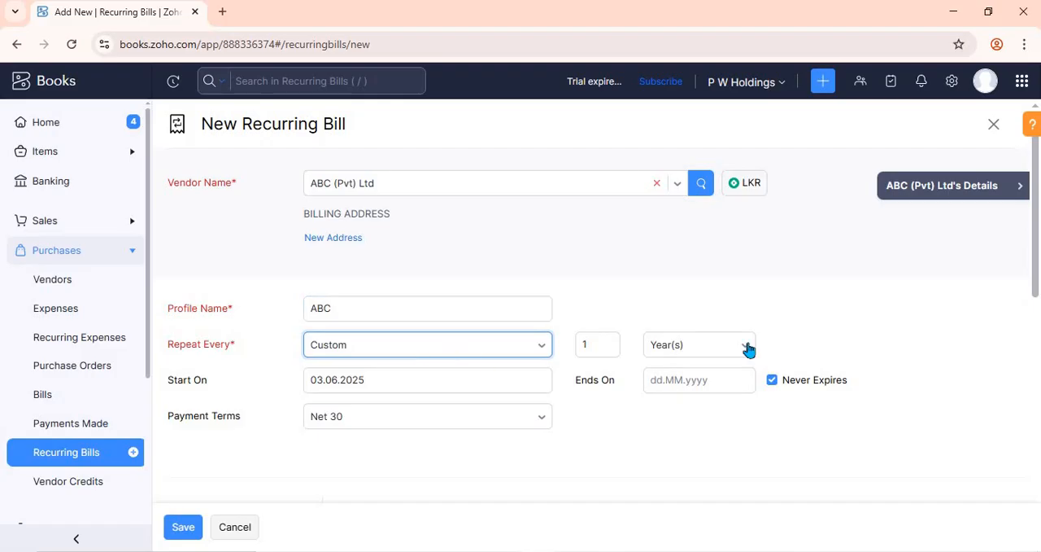
click(610, 352)
click(697, 345)
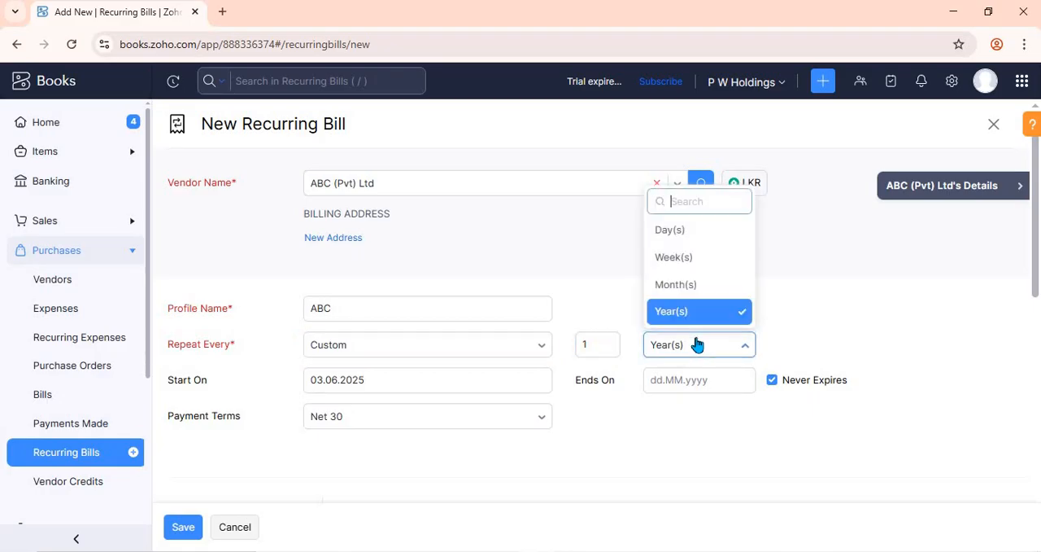
click(705, 234)
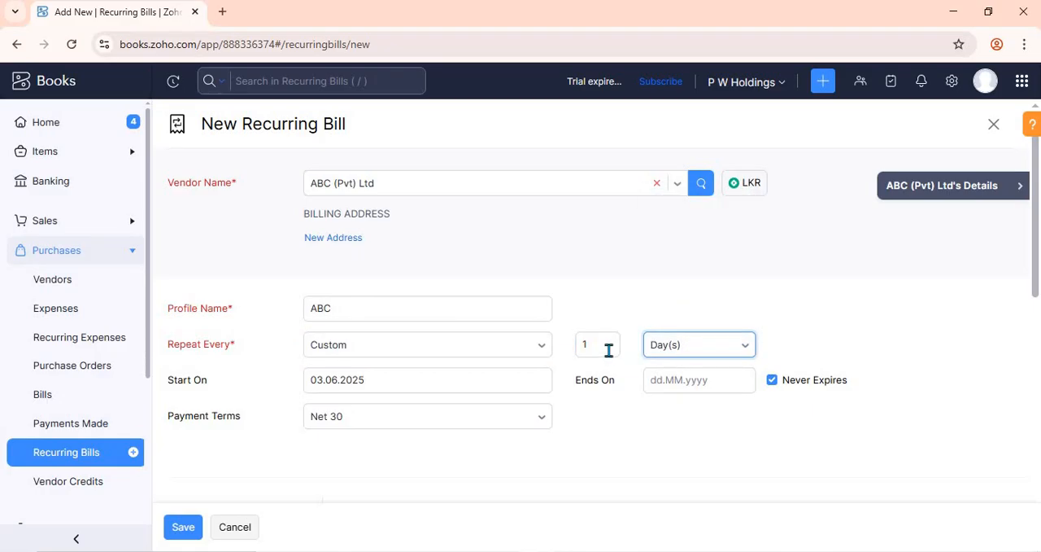
key(shift+Tab)
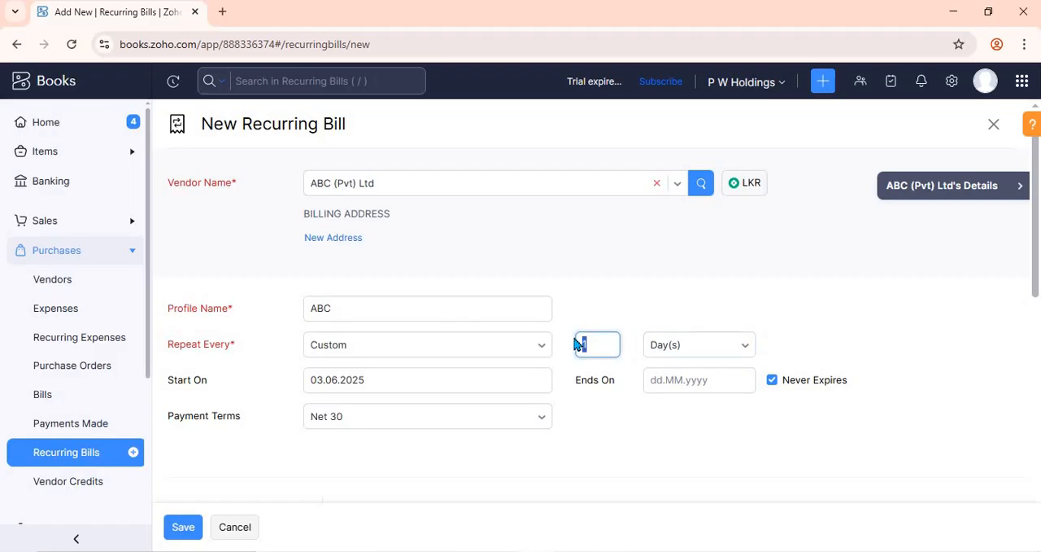
text(5)
click(637, 303)
click(601, 340)
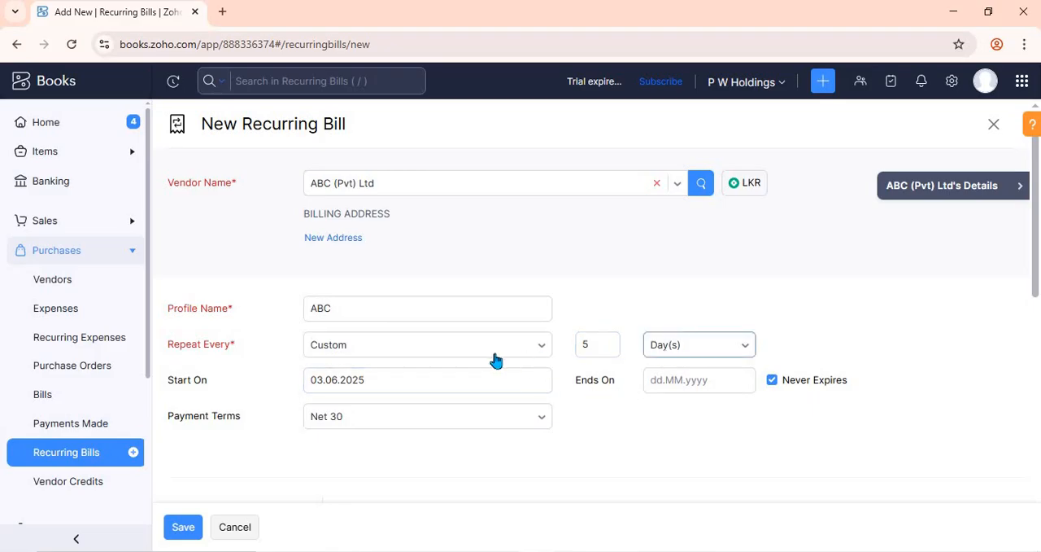
Step: Replace the custom repeat interval with the Month frequency
click(498, 353)
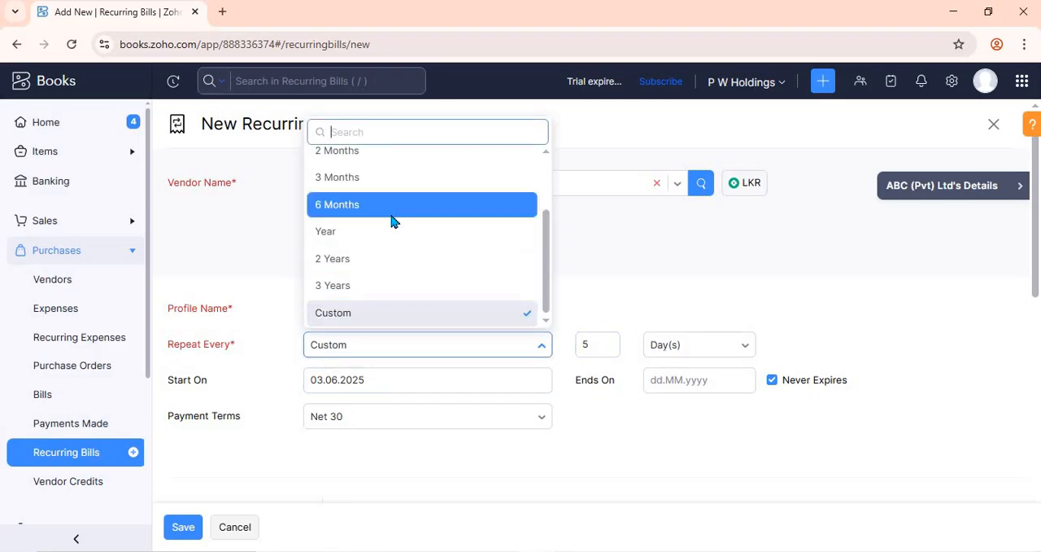
scroll(391, 220, up, 2)
click(391, 220)
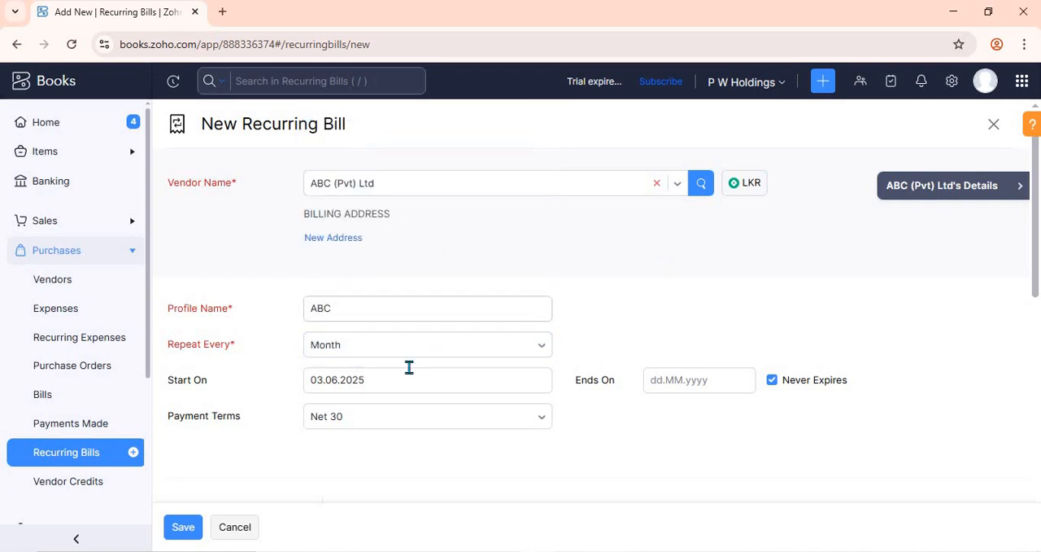
Step: Set the recurring bill's start date to 05.06.2025
click(363, 381)
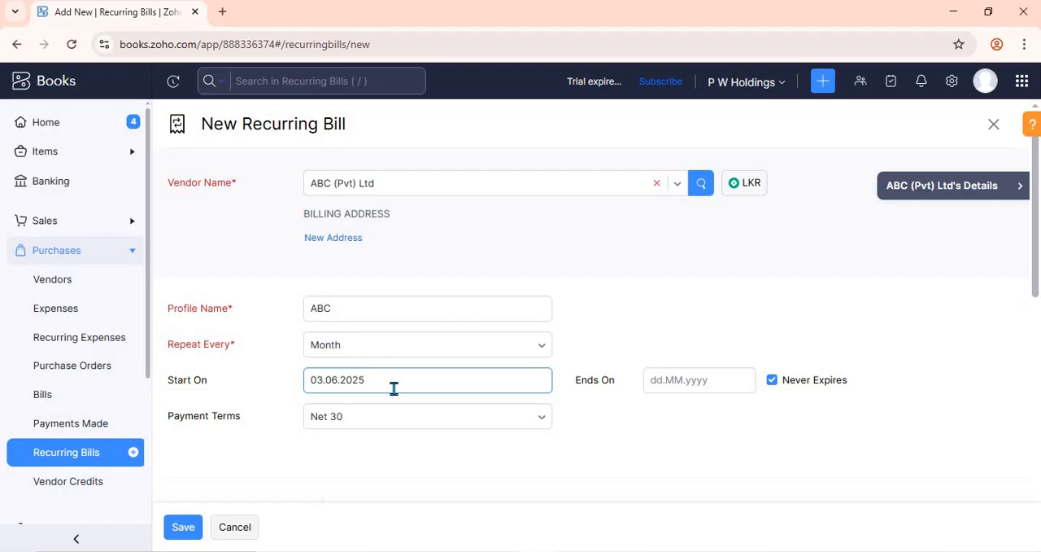
click(394, 388)
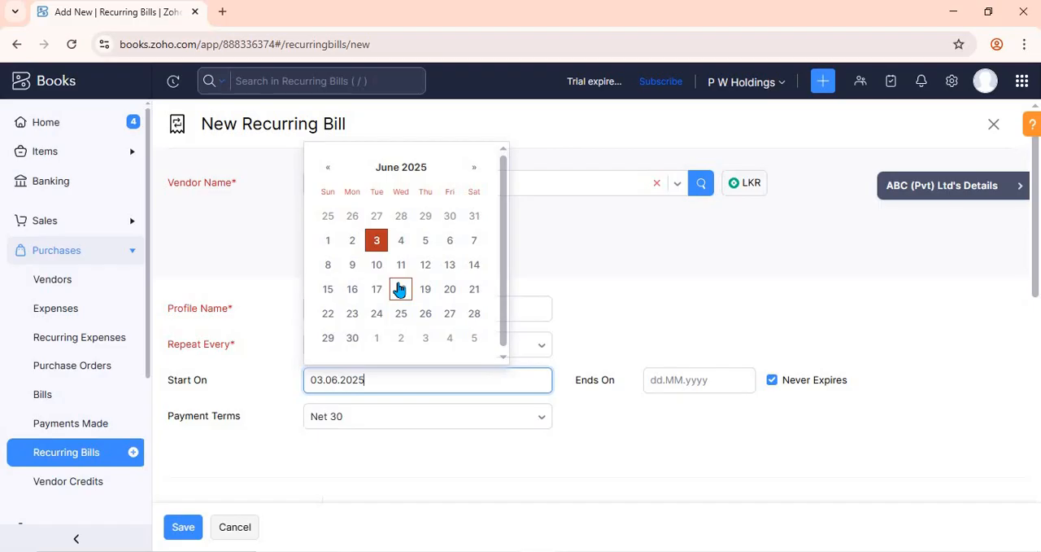
click(425, 240)
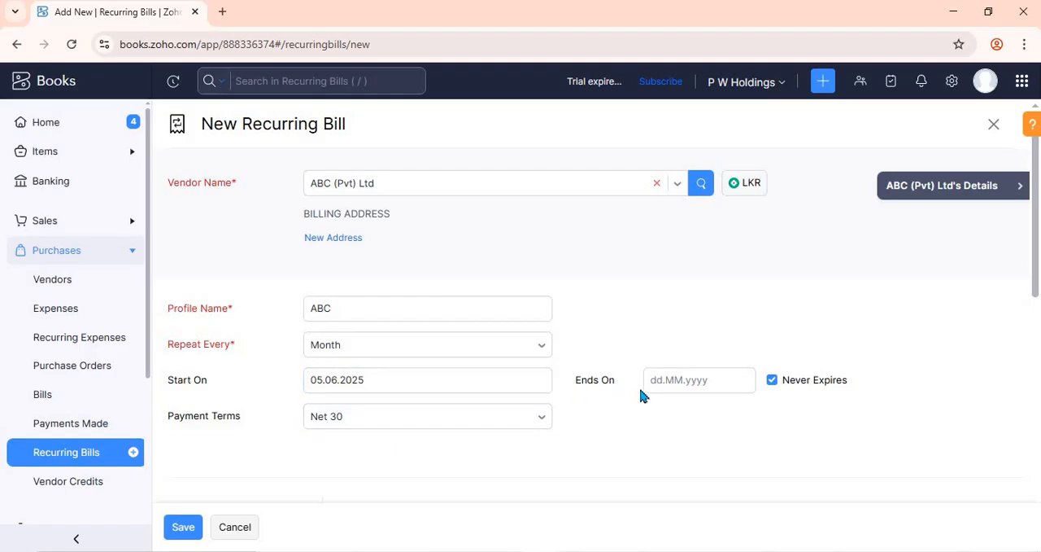
Step: Set the recurring bill's end date to 30.09.2025 in place of never expiring
click(665, 380)
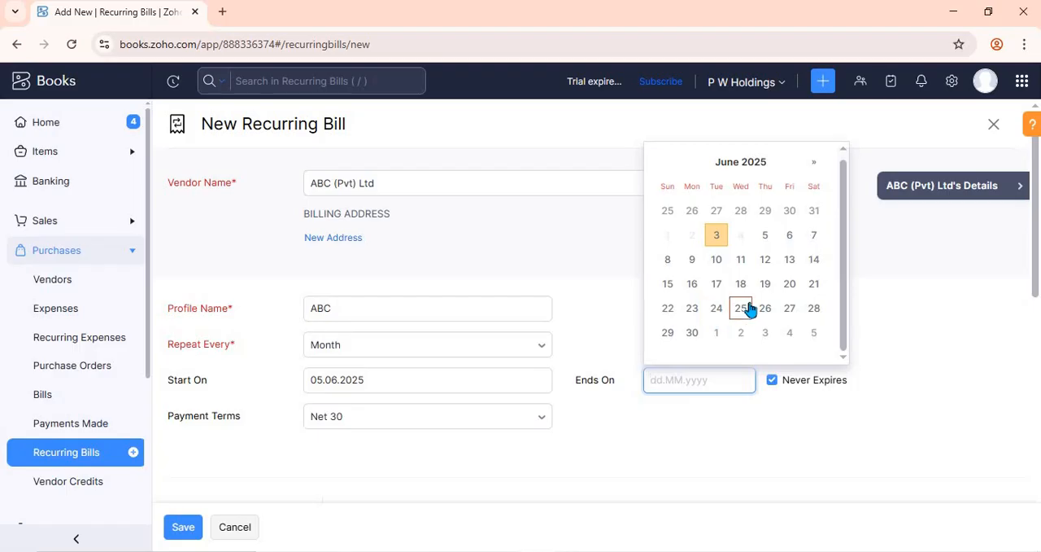
click(814, 168)
double_click(814, 168)
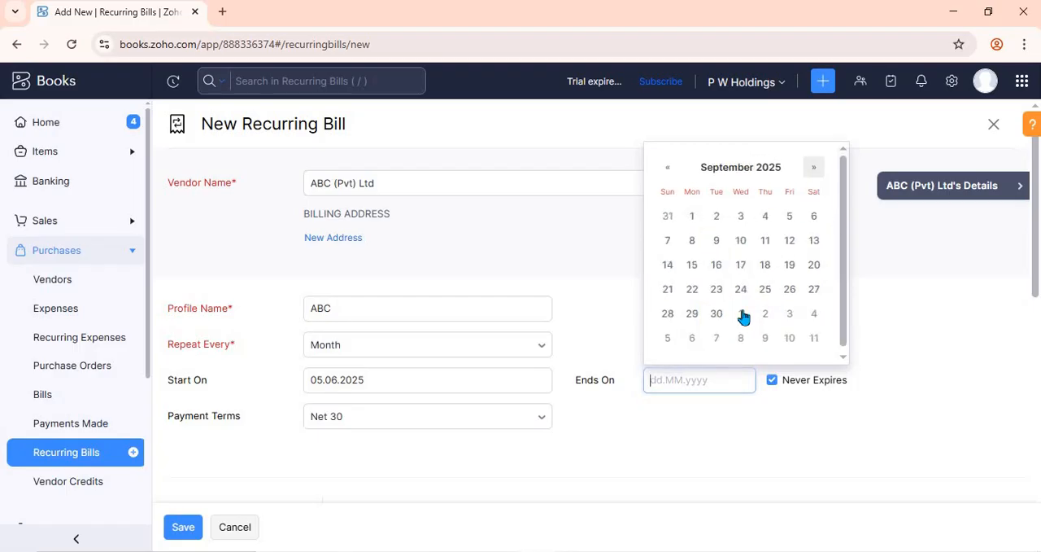
click(716, 313)
click(929, 323)
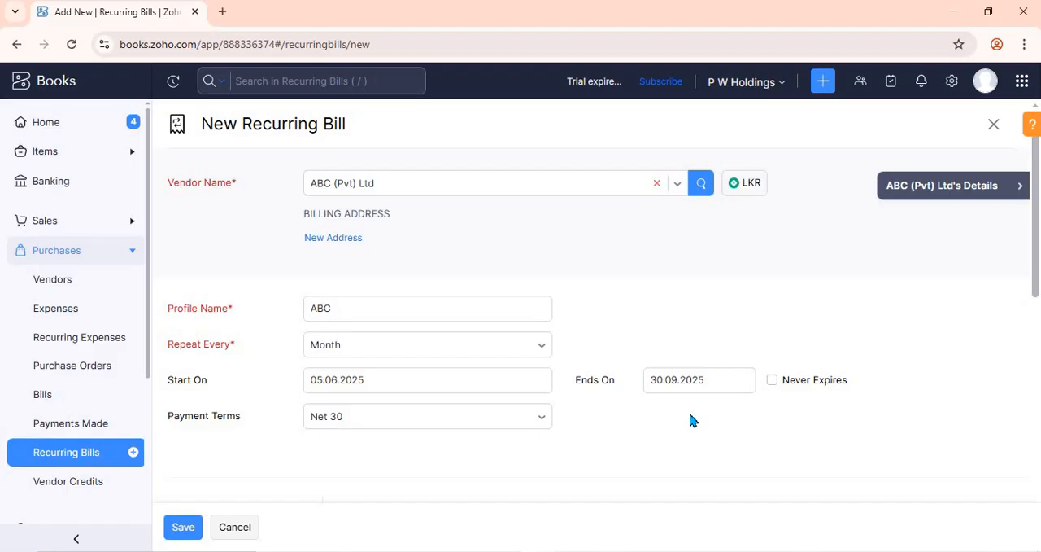
Step: Set the recurring bill to never expire in place of a fixed end date, and leave the payment terms at Net 30
click(653, 379)
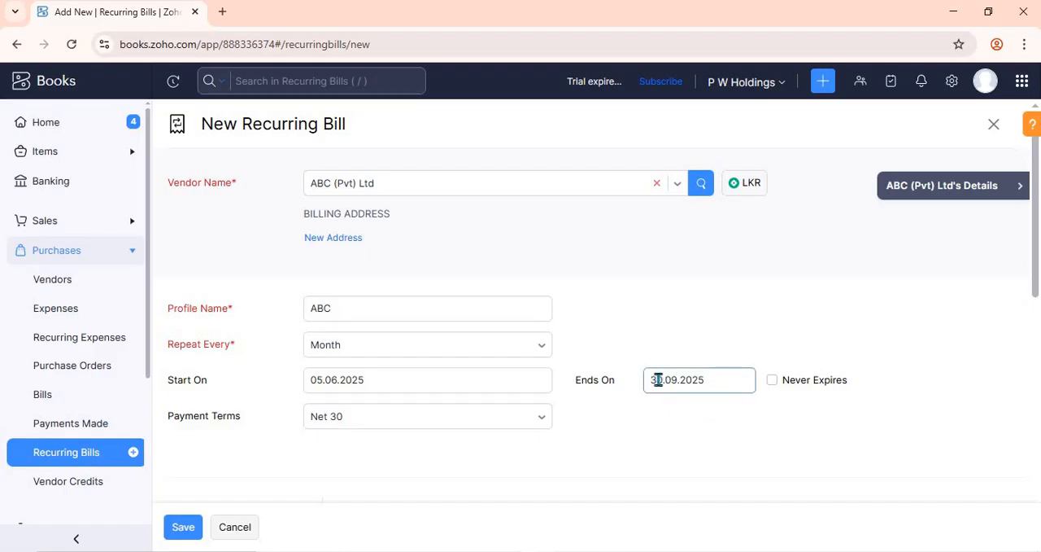
click(772, 379)
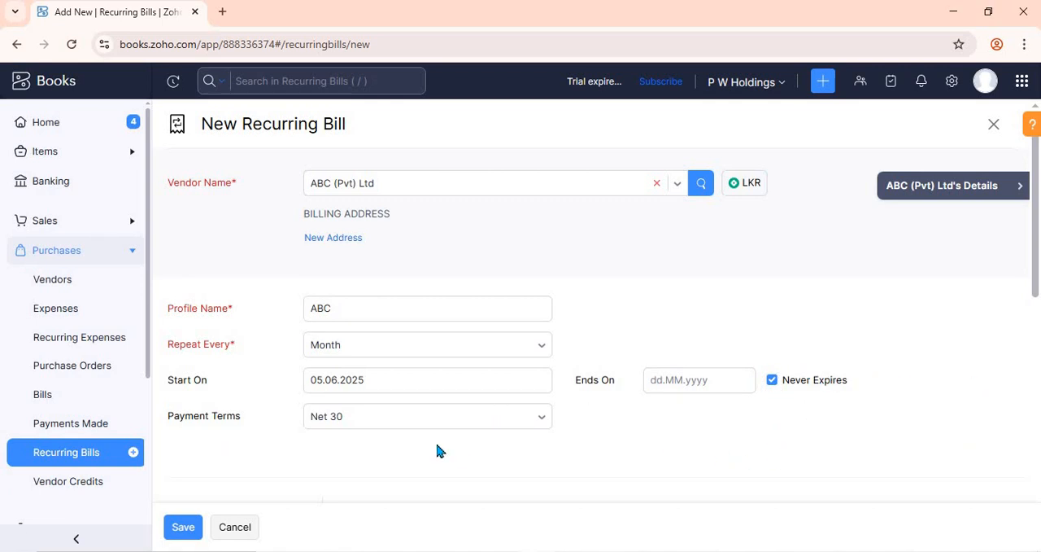
click(403, 421)
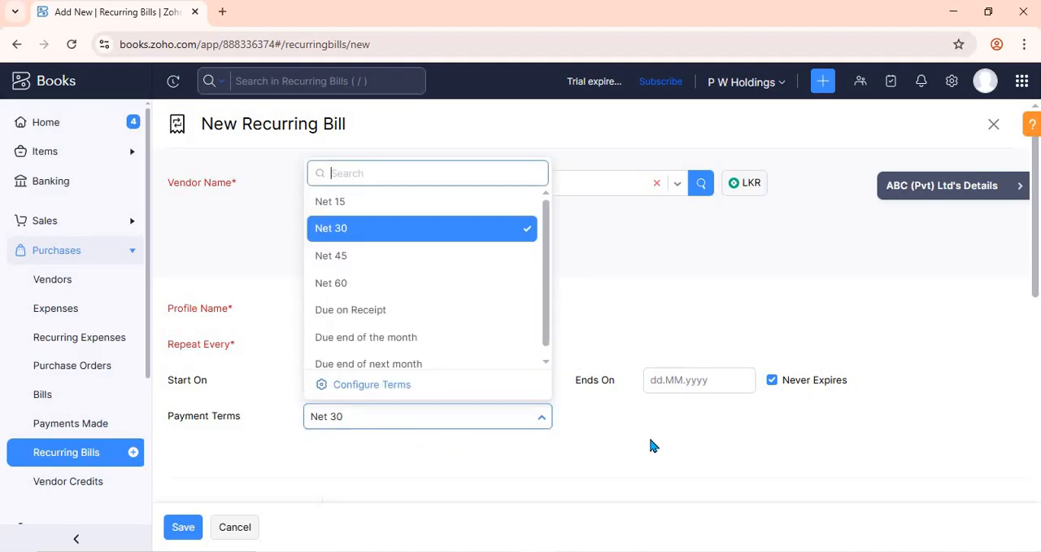
click(1001, 318)
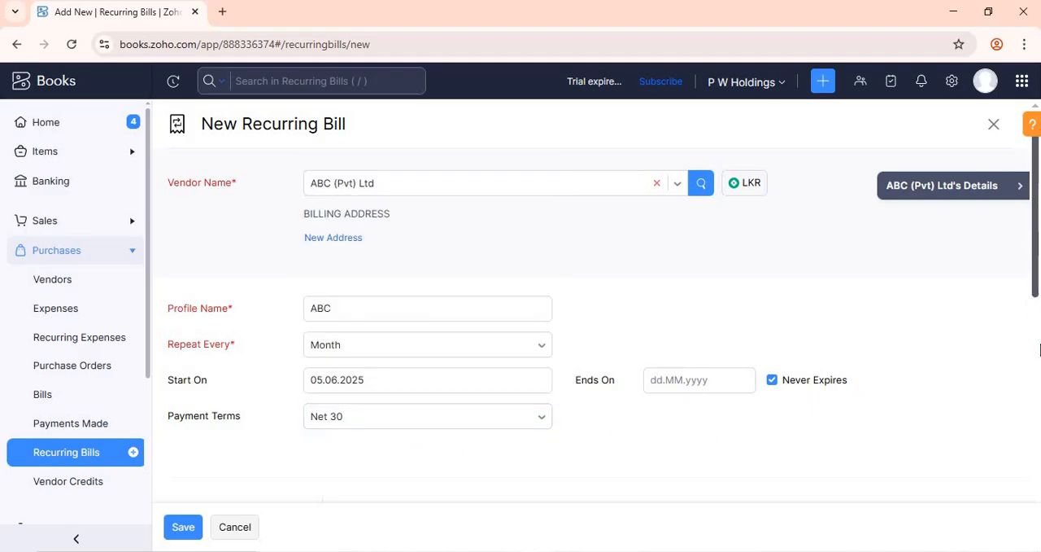
Step: Add the Management Fee item to the first row of the recurring bill's item table
drag(1037, 285, 1038, 403)
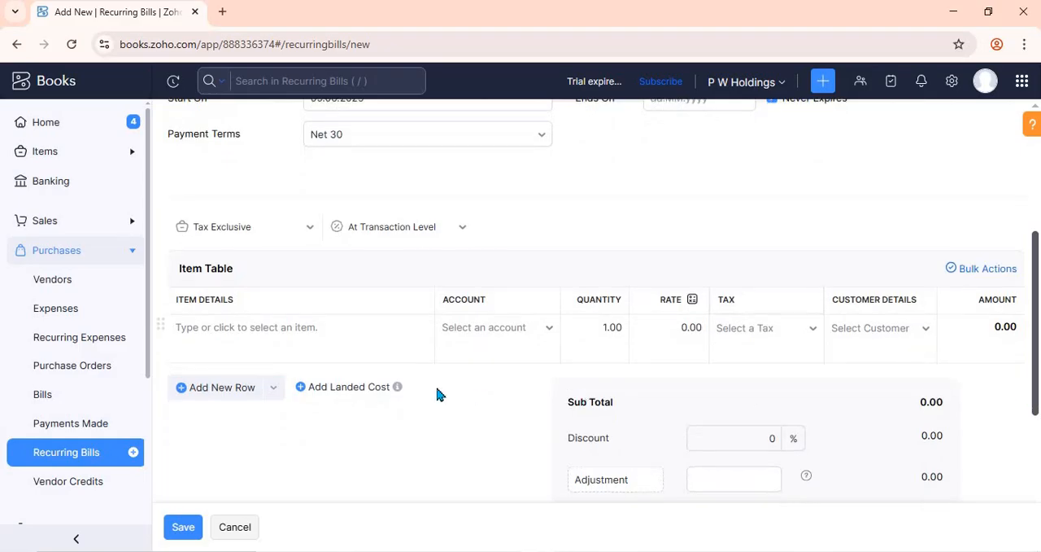
click(358, 334)
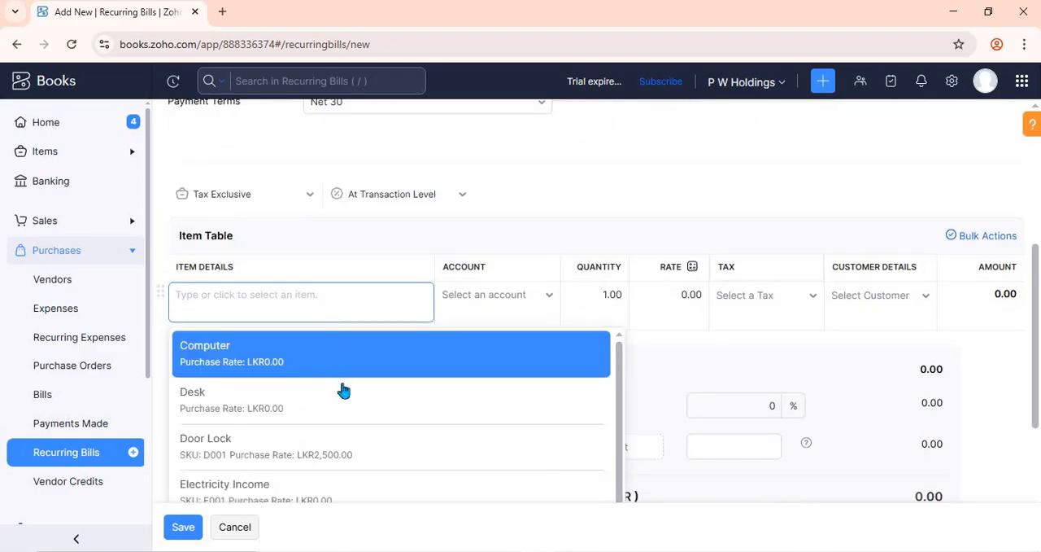
scroll(337, 392, down, 1)
scroll(288, 432, down, 3)
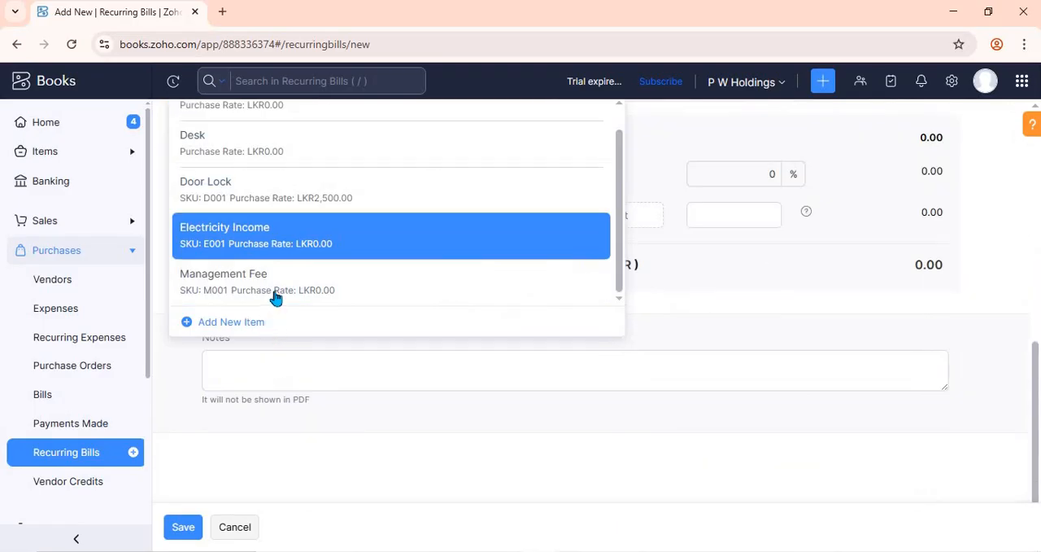
click(275, 295)
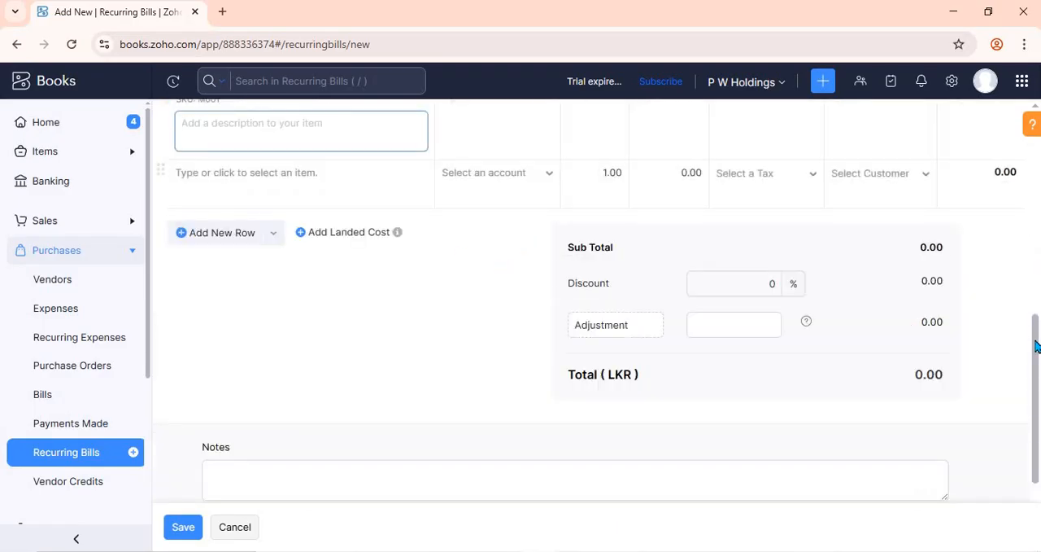
Step: Set the Management Fee item's rate to 5000
drag(1036, 339, 1038, 266)
click(668, 272)
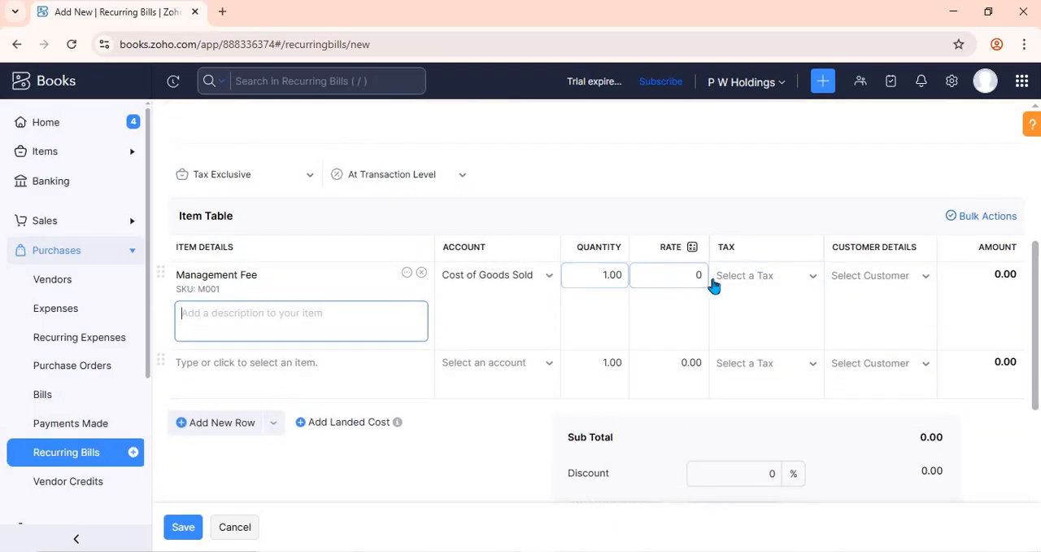
text(5000)
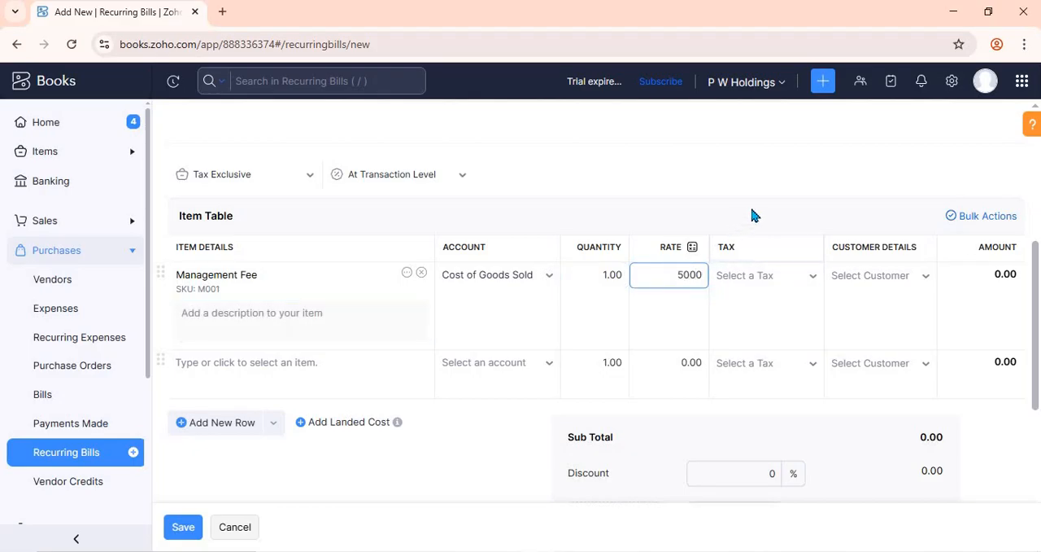
click(752, 215)
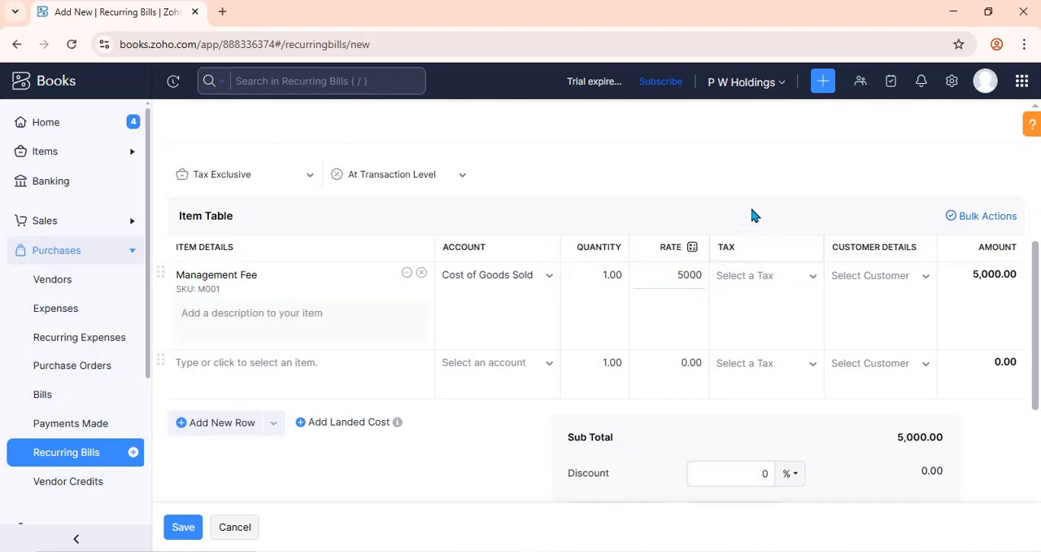
Step: Save the new recurring bill and close its details to return to the list of all recurring bills
scroll(742, 315, down, 4)
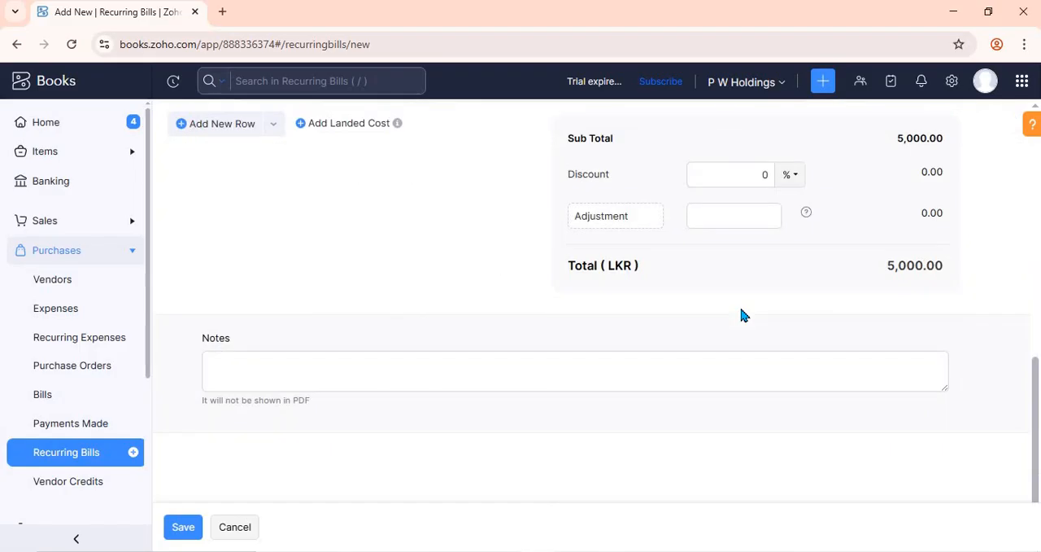
scroll(724, 363, up, 10)
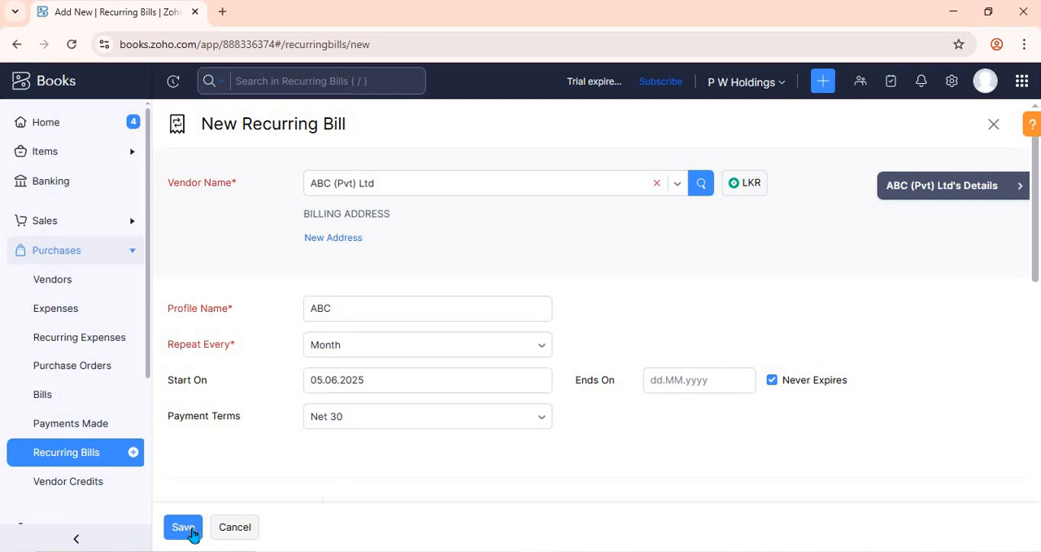
click(197, 531)
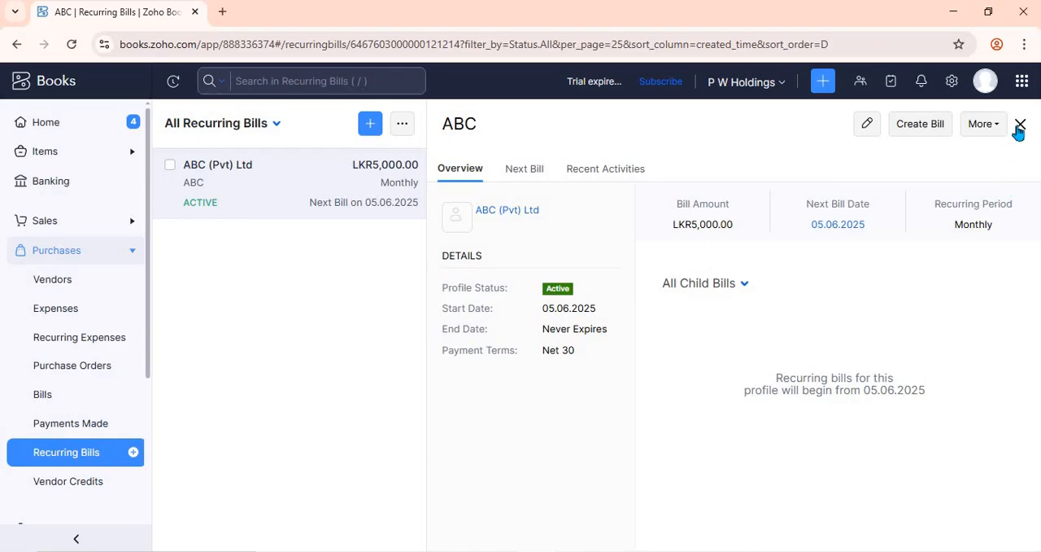
click(1019, 125)
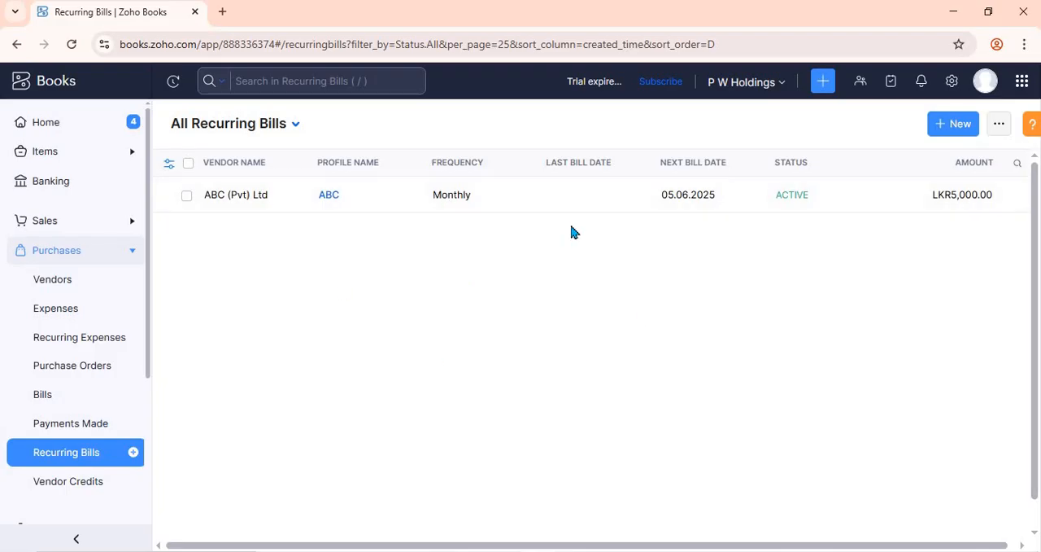
Step: Open the ABC recurring bill and examine its overview, child bill filter, next bill and recent activities, ending back on the overview
click(484, 205)
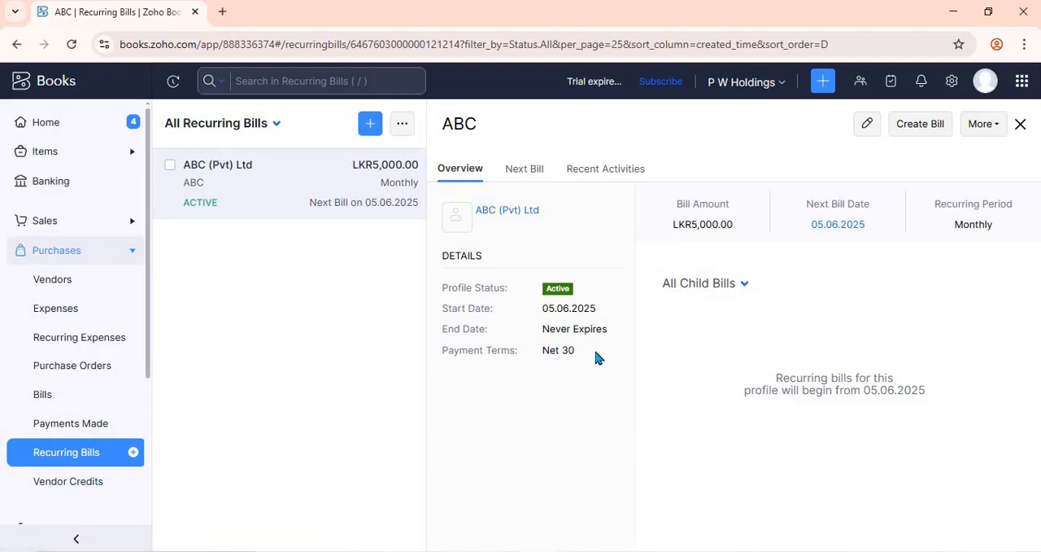
click(698, 284)
click(846, 245)
click(523, 170)
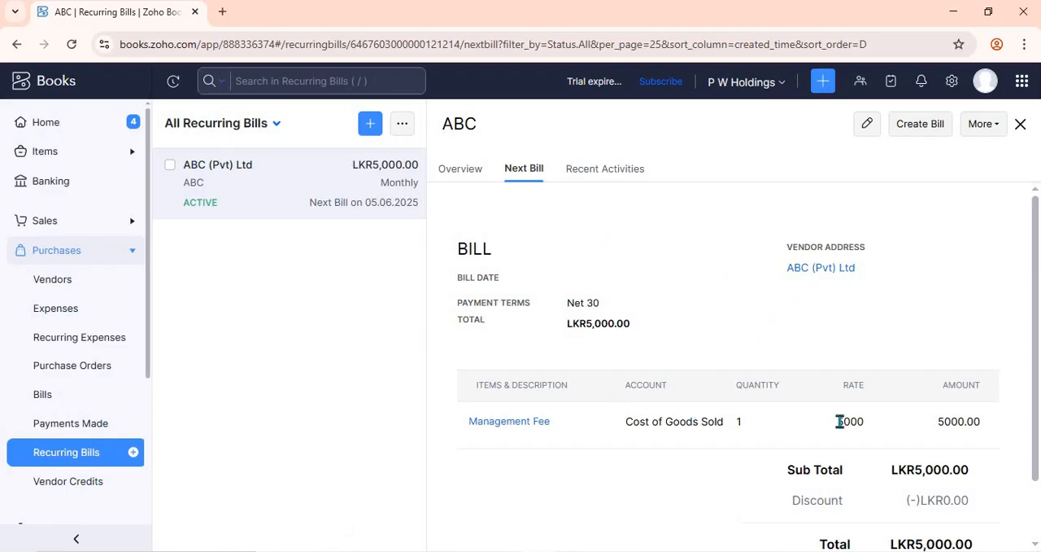
scroll(819, 400, down, 1)
scroll(818, 400, up, 1)
click(600, 173)
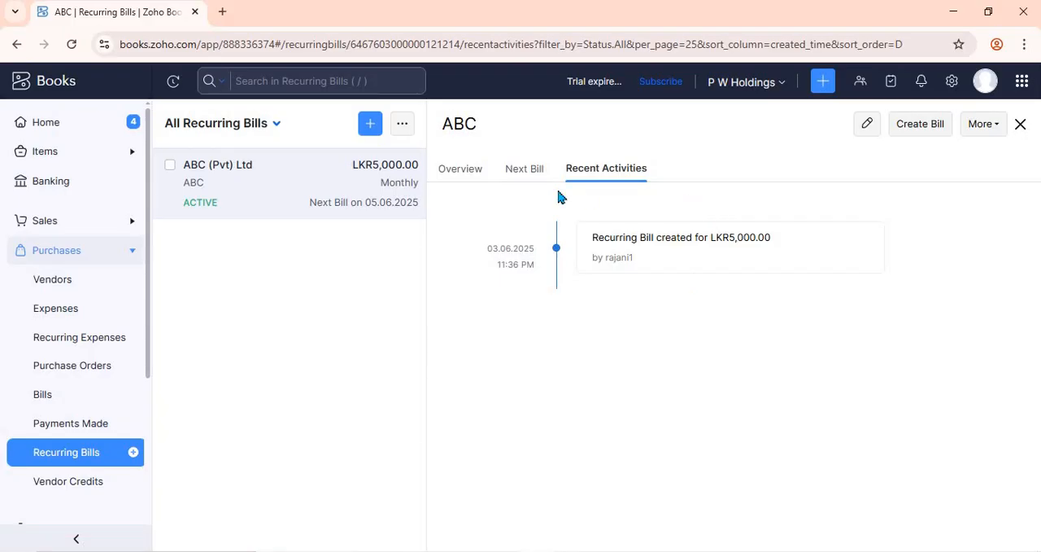
click(472, 170)
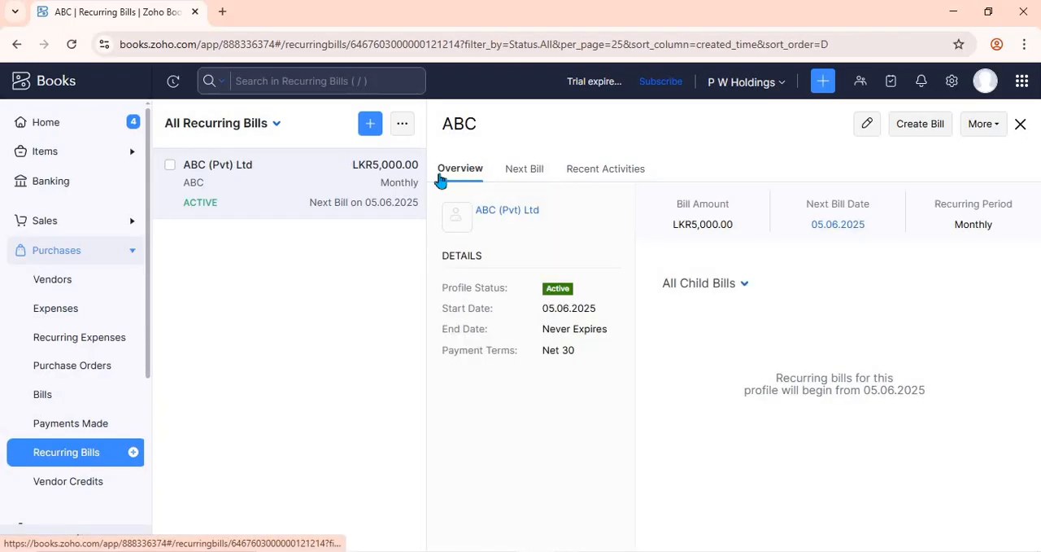